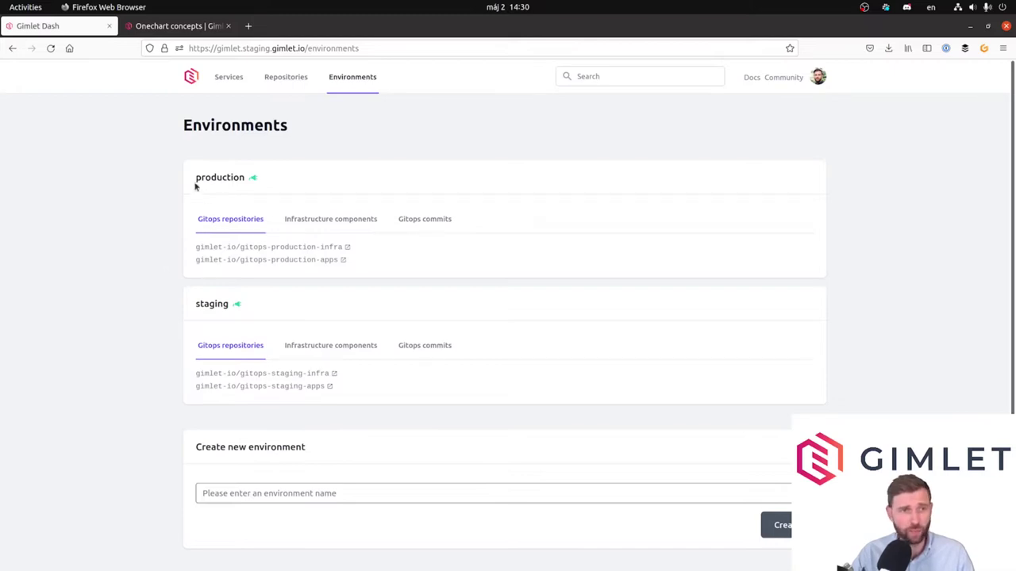
Step: Open the Infrastructure components tab under the production environment in Gimlet Dash
{"action": "left_click", "coordinate": [295, 223]}
{"action": "scroll", "coordinate": [142, 333], "scroll_direction": "down", "scroll_amount": 3}
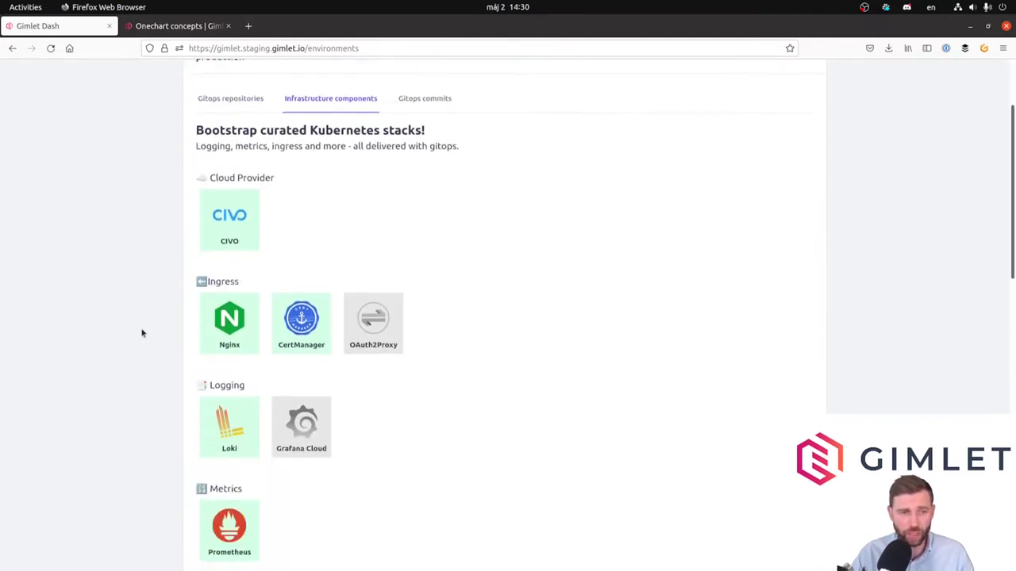
{"action": "scroll", "coordinate": [142, 333], "scroll_direction": "down", "scroll_amount": 1}
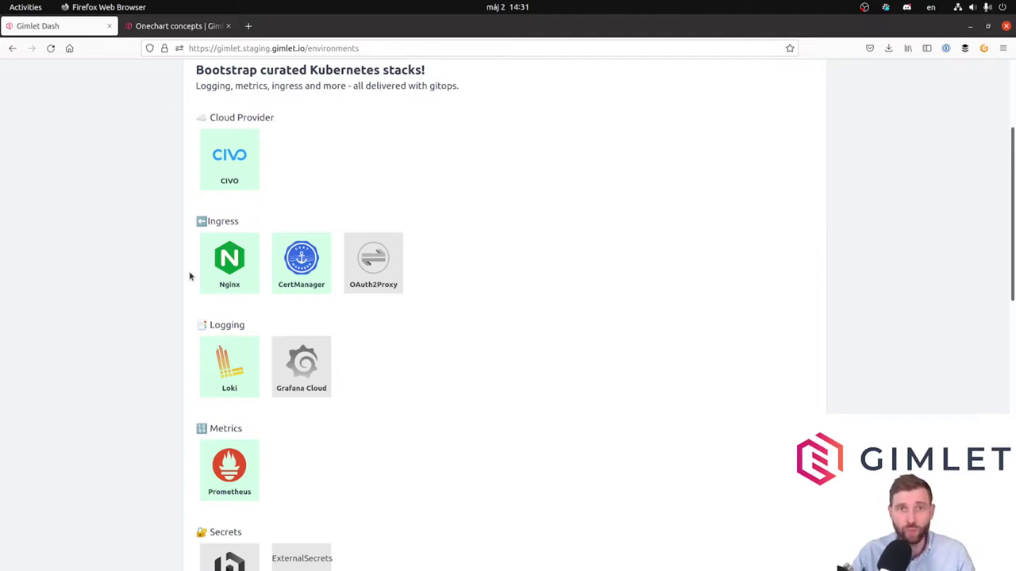
Step: Switch to the OneChart concepts docs tab and highlight OneChart and the image repository and tag lines
{"action": "left_click", "coordinate": [183, 30]}
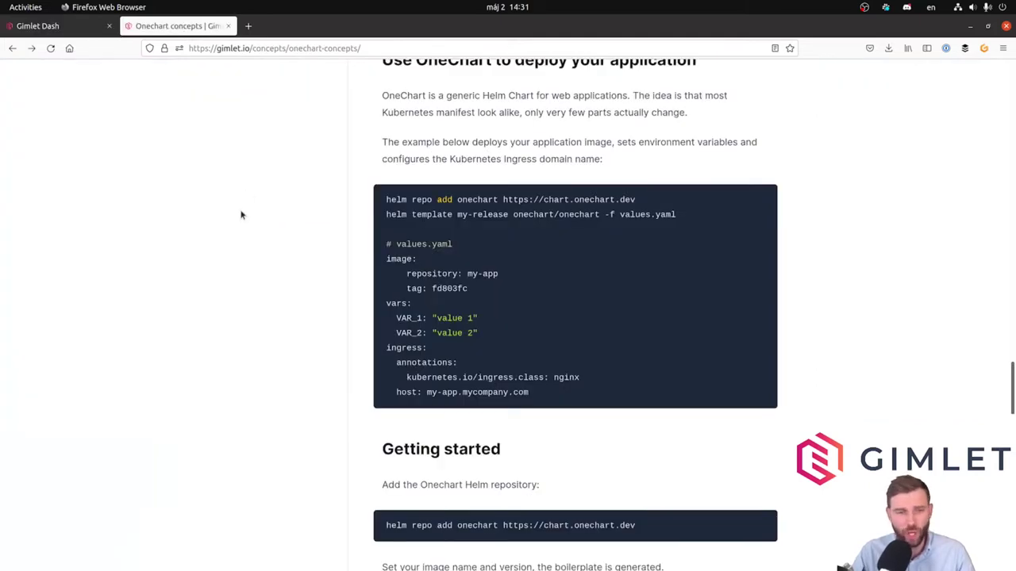
{"action": "double_click", "coordinate": [387, 100]}
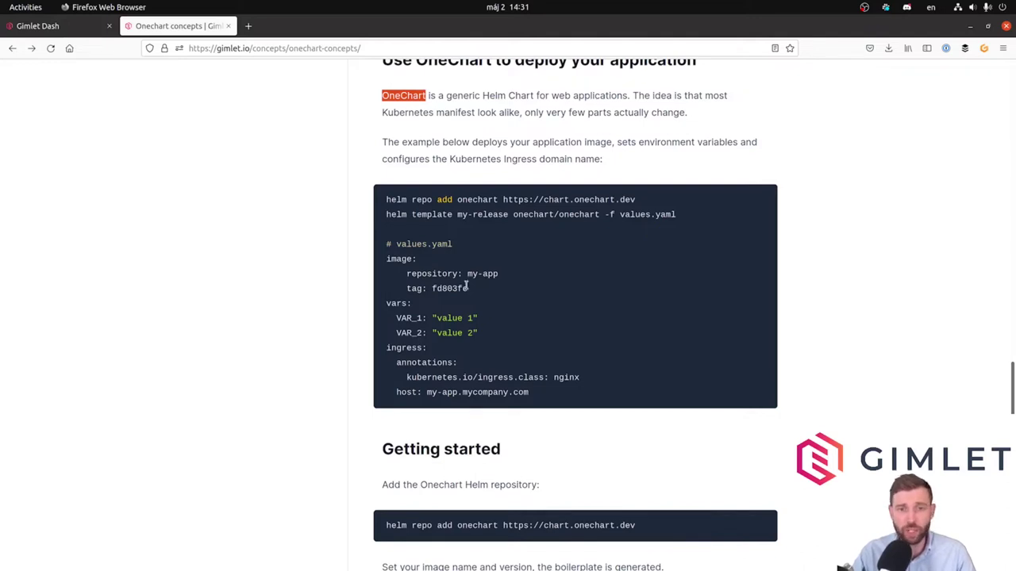
{"action": "left_click_drag", "start_coordinate": [483, 291], "coordinate": [389, 259]}
{"action": "left_click", "coordinate": [431, 258]}
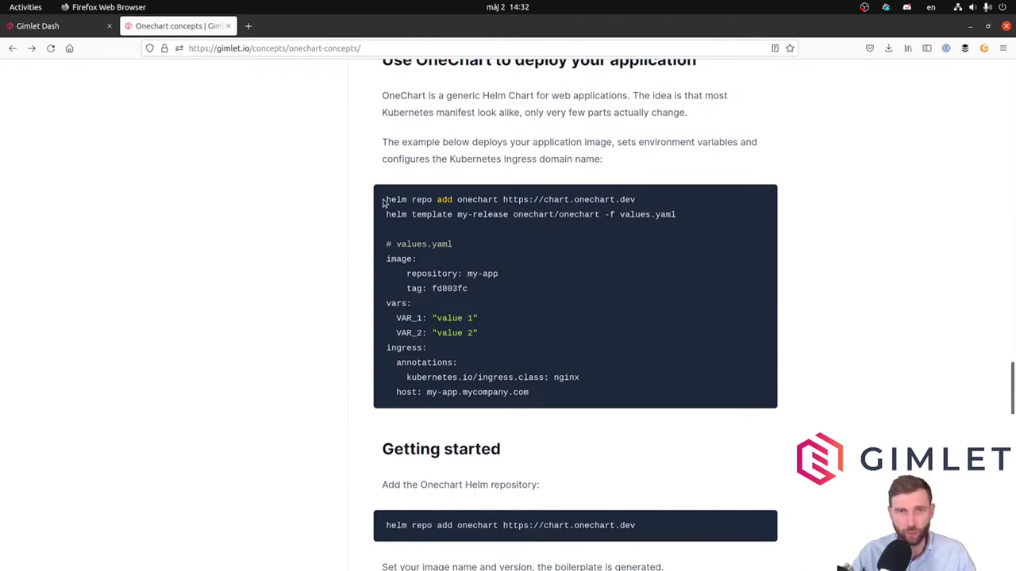
Step: Highlight my-release, -f values.yaml and template in the example, then select the helm repo add line
{"action": "left_click_drag", "start_coordinate": [385, 200], "coordinate": [663, 202]}
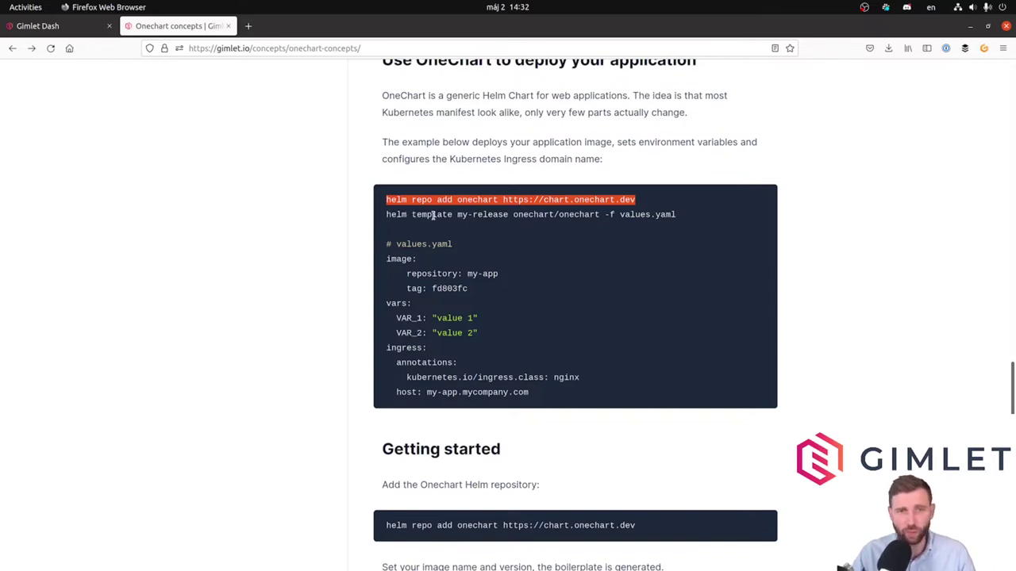
{"action": "left_click_drag", "start_coordinate": [457, 214], "coordinate": [508, 213]}
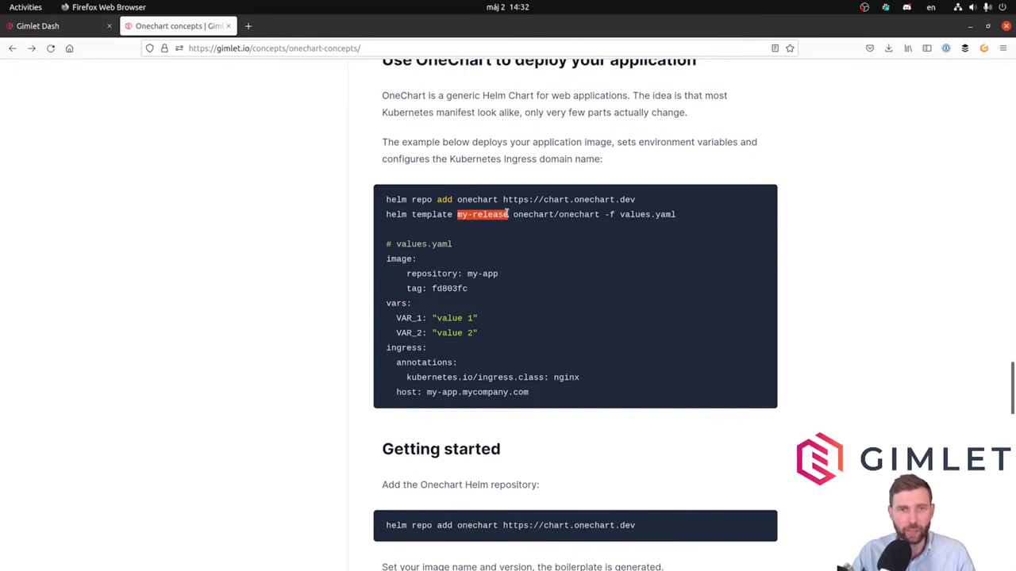
{"action": "left_click_drag", "start_coordinate": [604, 214], "coordinate": [688, 215]}
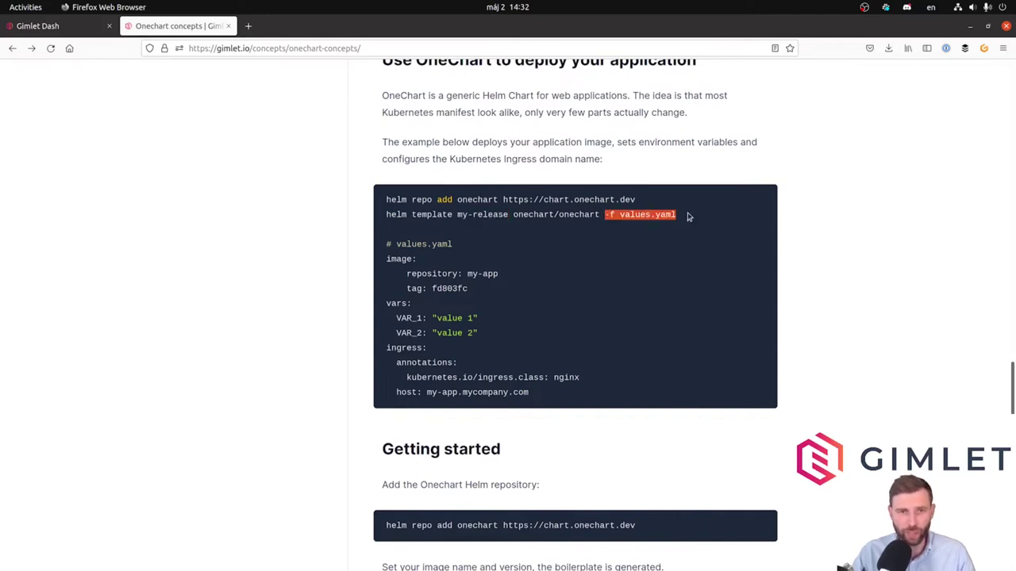
{"action": "left_click", "coordinate": [687, 215]}
{"action": "double_click", "coordinate": [442, 214]}
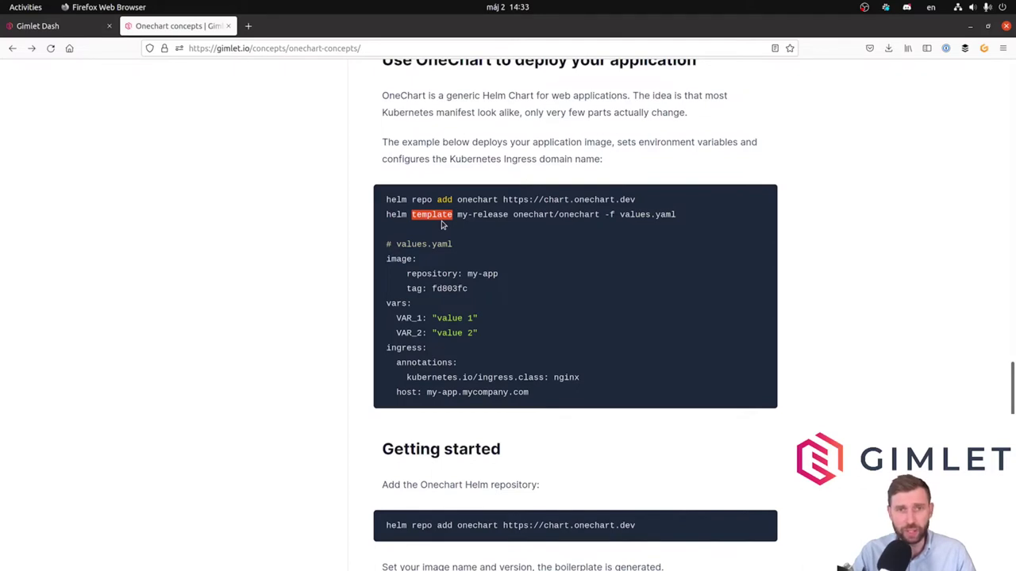
{"action": "left_click_drag", "start_coordinate": [386, 199], "coordinate": [676, 200]}
{"action": "key", "text": "super+c"}
Step: Paste and run the helm repo add command for the OneChart repository in the terminal
{"action": "key", "text": "alt+Tab"}
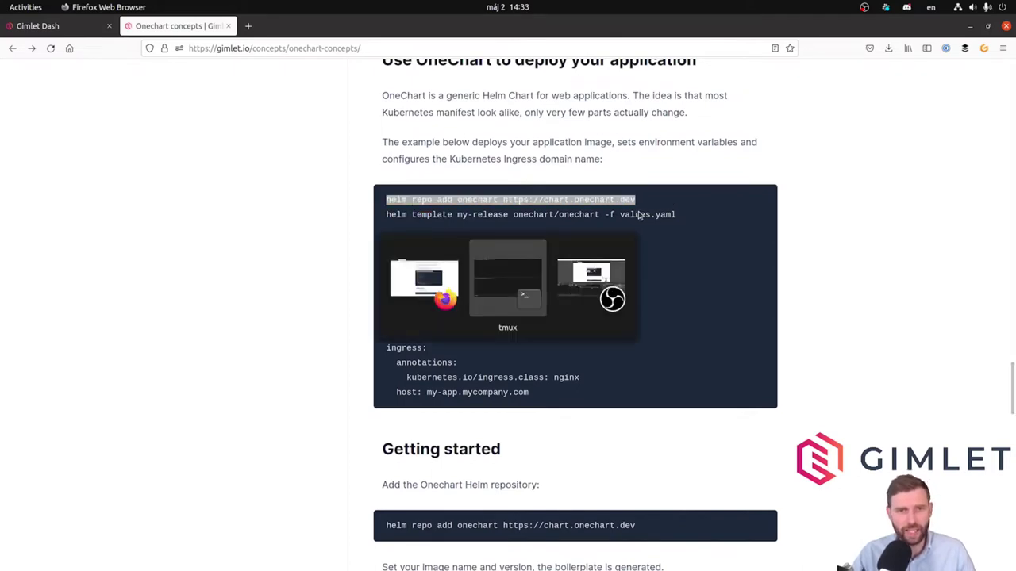
{"action": "key", "text": "super+v"}
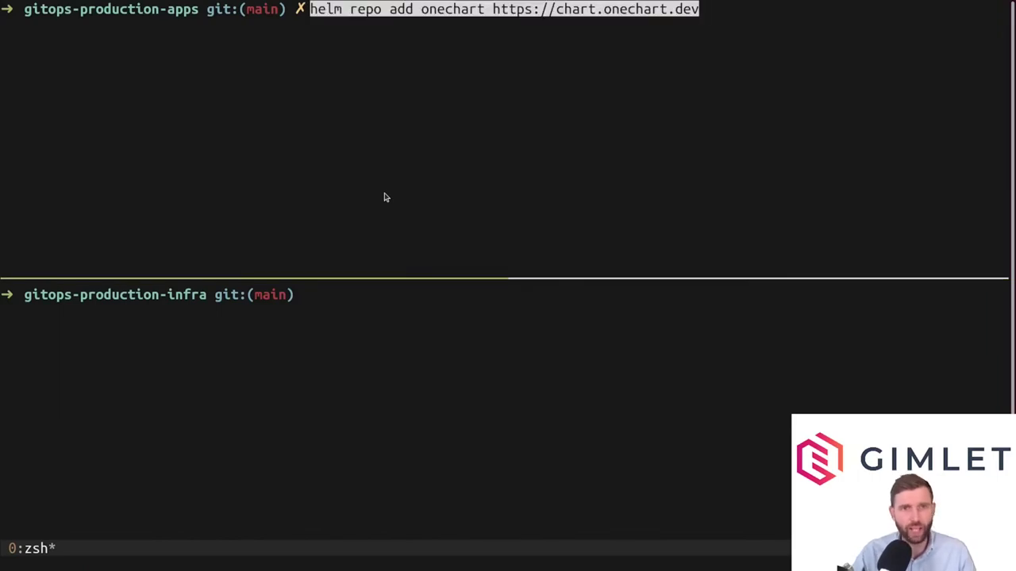
{"action": "key", "text": "Return"}
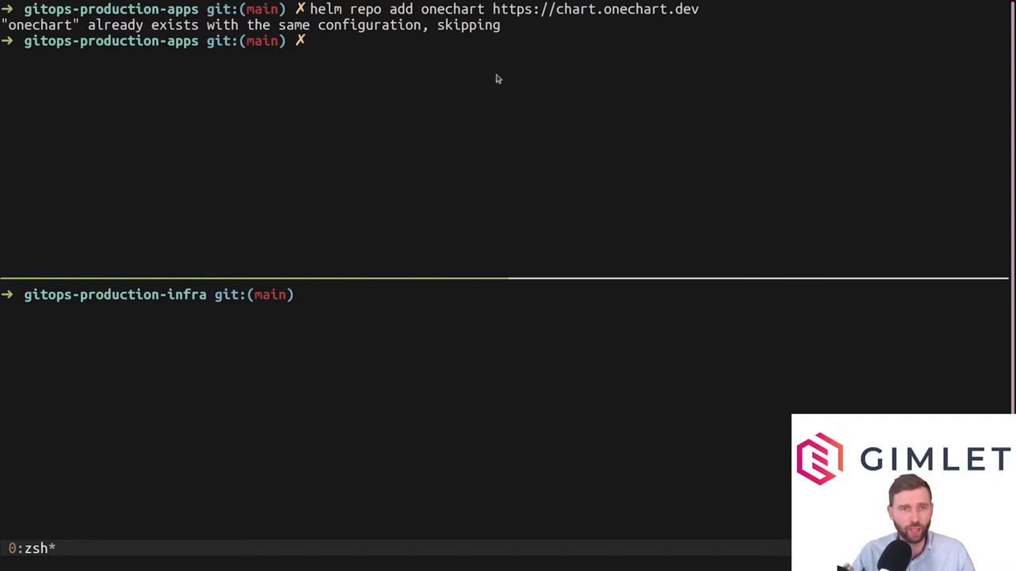
Step: Copy the helm template command, change the release name to test-app, and run it
{"action": "key", "text": "alt+Tab"}
{"action": "left_click", "coordinate": [406, 220]}
{"action": "left_click_drag", "start_coordinate": [386, 214], "coordinate": [602, 215]}
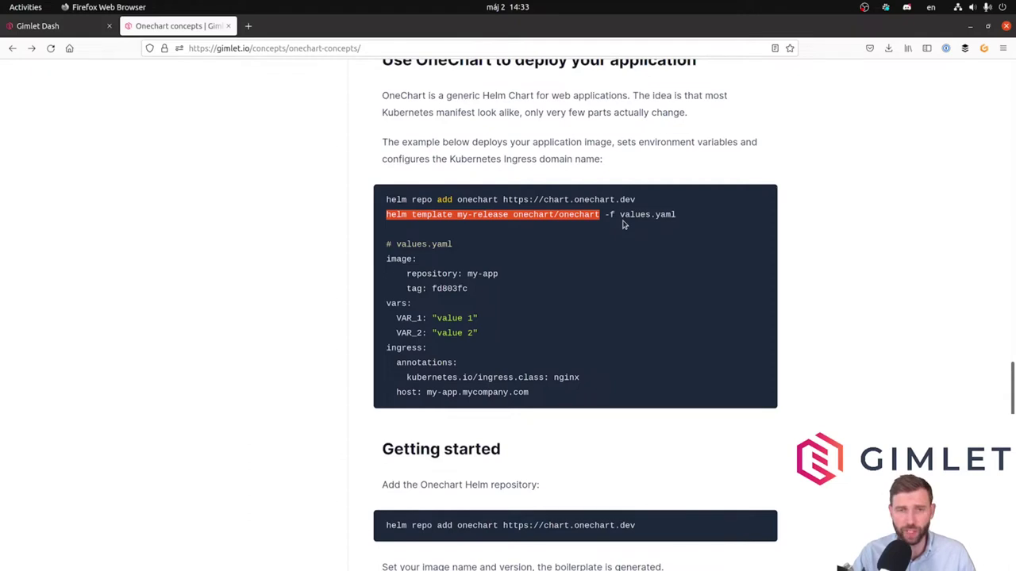
{"action": "key", "text": "ctrl+c"}
{"action": "key", "text": "alt+Tab"}
{"action": "key", "text": "ctrl+shift+v"}
{"action": "key", "text": "Left"}
{"action": "key", "text": "Left"}
{"action": "key", "text": "Left"}
{"action": "key", "text": "Left"}
{"action": "key", "text": "Left"}
{"action": "key", "text": "Left"}
{"action": "key", "text": "Left"}
{"action": "key", "text": "Left"}
{"action": "key", "text": "Left"}
{"action": "key", "text": "Left"}
{"action": "key", "text": "Left"}
{"action": "key", "text": "Left"}
{"action": "key", "text": "Left"}
{"action": "key", "text": "Left"}
{"action": "key", "text": "Left"}
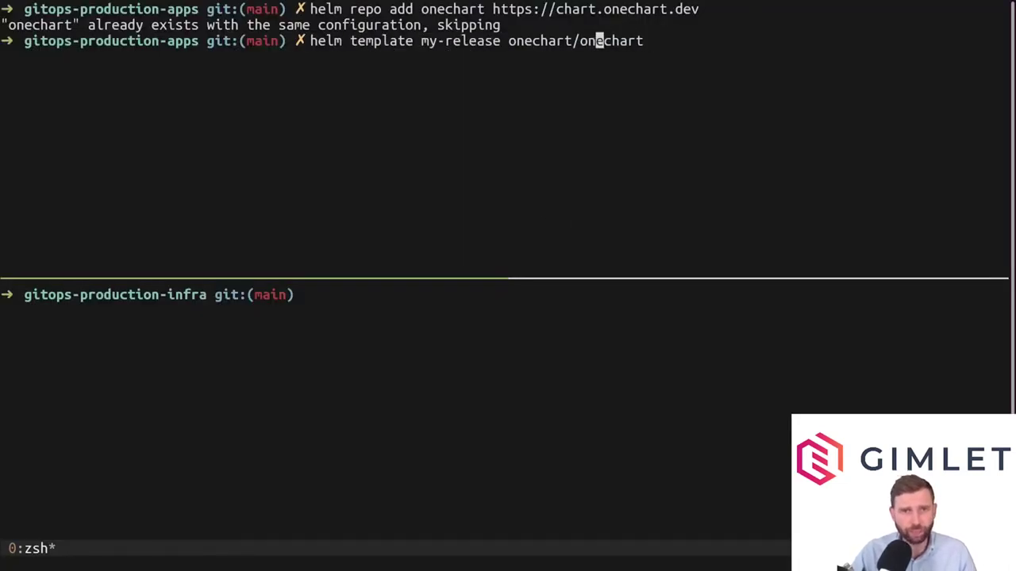
{"action": "key", "text": "Left"}
{"action": "key", "text": "Left"}
{"action": "key", "text": "BackSpace"}
{"action": "key", "text": "BackSpace"}
{"action": "key", "text": "BackSpace"}
{"action": "key", "text": "BackSpace"}
{"action": "key", "text": "BackSpace"}
{"action": "key", "text": "BackSpace"}
{"action": "key", "text": "BackSpace"}
{"action": "key", "text": "BackSpace"}
{"action": "key", "text": "BackSpace"}
{"action": "key", "text": "BackSpace"}
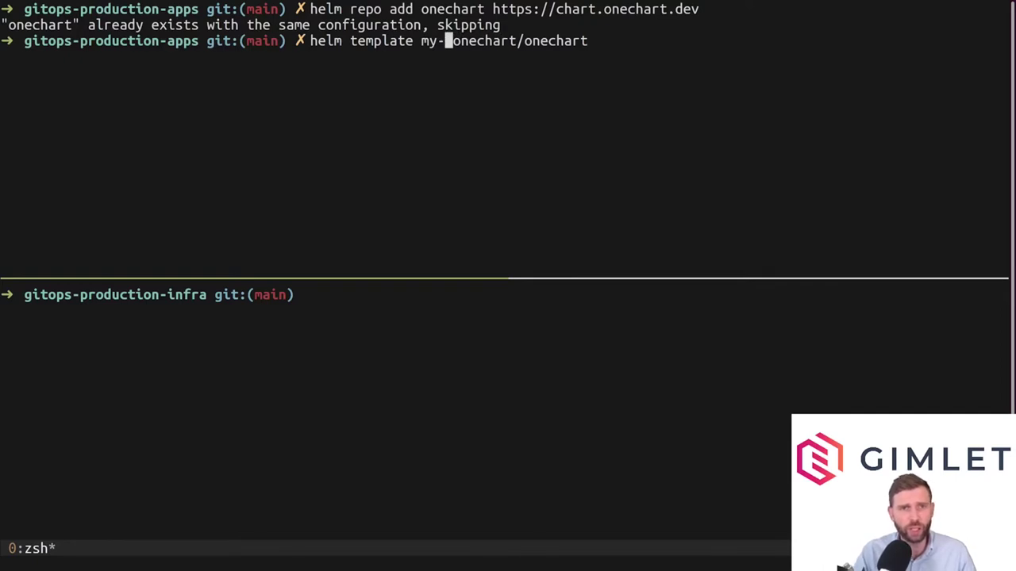
{"action": "type", "text": "test-app"}
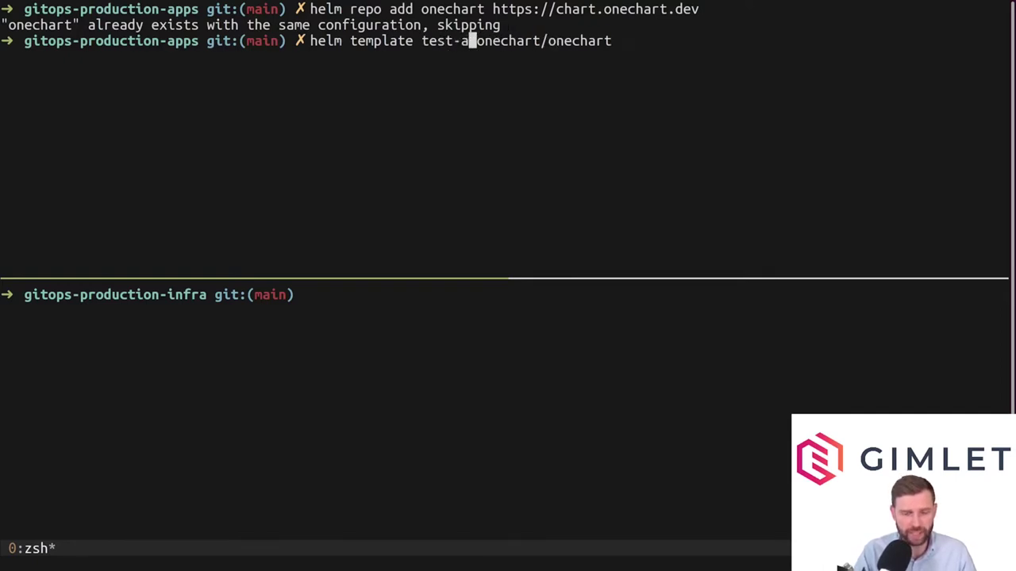
{"action": "key", "text": "Right"}
{"action": "key", "text": "Right"}
{"action": "key", "text": "Right"}
{"action": "key", "text": "Right"}
{"action": "key", "text": "Right"}
{"action": "key", "text": "Right"}
{"action": "key", "text": "Right"}
{"action": "key", "text": "Right"}
{"action": "key", "text": "Right"}
{"action": "key", "text": "Right"}
{"action": "key", "text": "Right"}
{"action": "key", "text": "Right"}
{"action": "key", "text": "Right"}
{"action": "key", "text": "Right"}
{"action": "key", "text": "Right"}
{"action": "key", "text": "Right"}
{"action": "key", "text": "Right"}
{"action": "key", "text": "Right"}
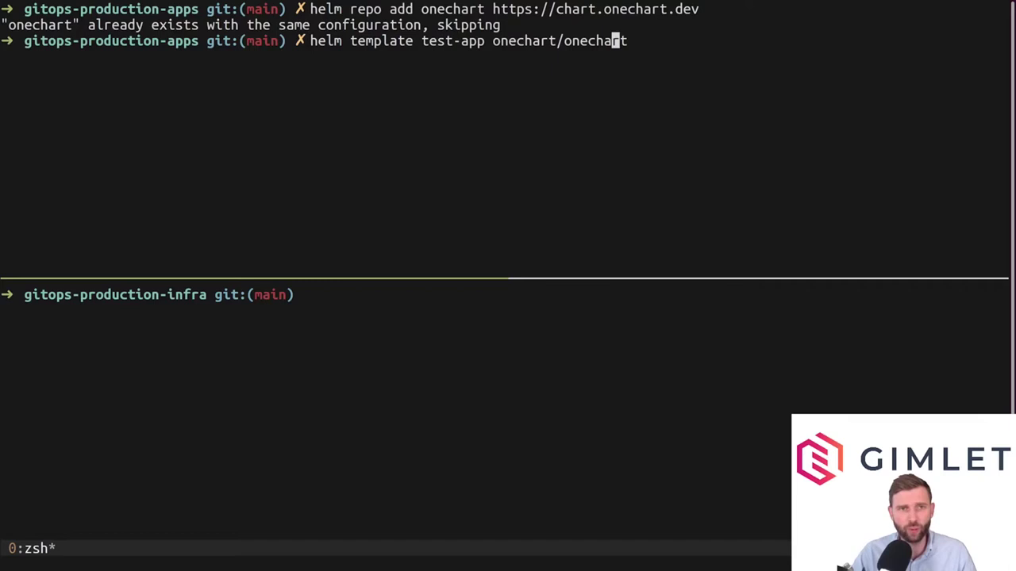
{"action": "key", "text": "Left"}
{"action": "key", "text": "Left"}
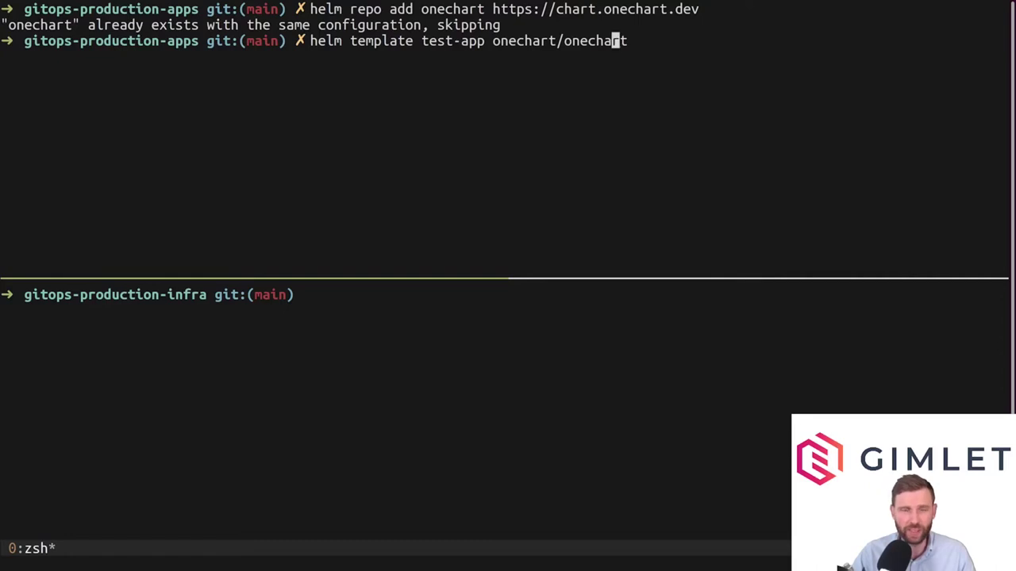
{"action": "key", "text": "Return"}
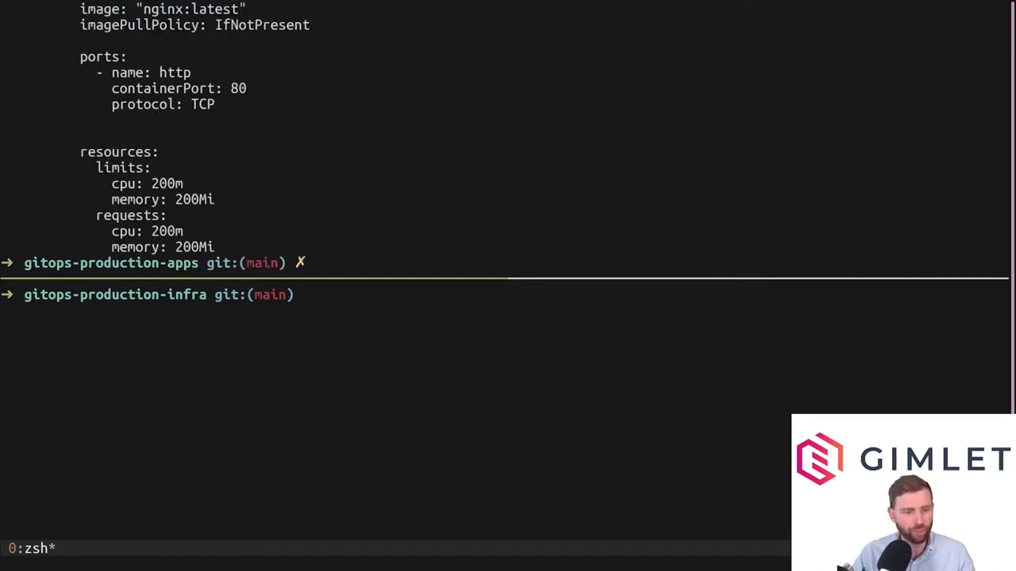
Step: Zoom the top tmux pane and scroll through the rendered Service and Deployment manifests
{"action": "key", "text": "ctrl+b"}
{"action": "key", "text": "z"}
{"action": "left_click", "coordinate": [309, 292]}
{"action": "scroll", "coordinate": [308, 292], "scroll_direction": "up", "scroll_amount": 3}
{"action": "scroll", "coordinate": [308, 292], "scroll_direction": "up", "scroll_amount": 6}
{"action": "scroll", "coordinate": [171, 203], "scroll_direction": "down", "scroll_amount": 1}
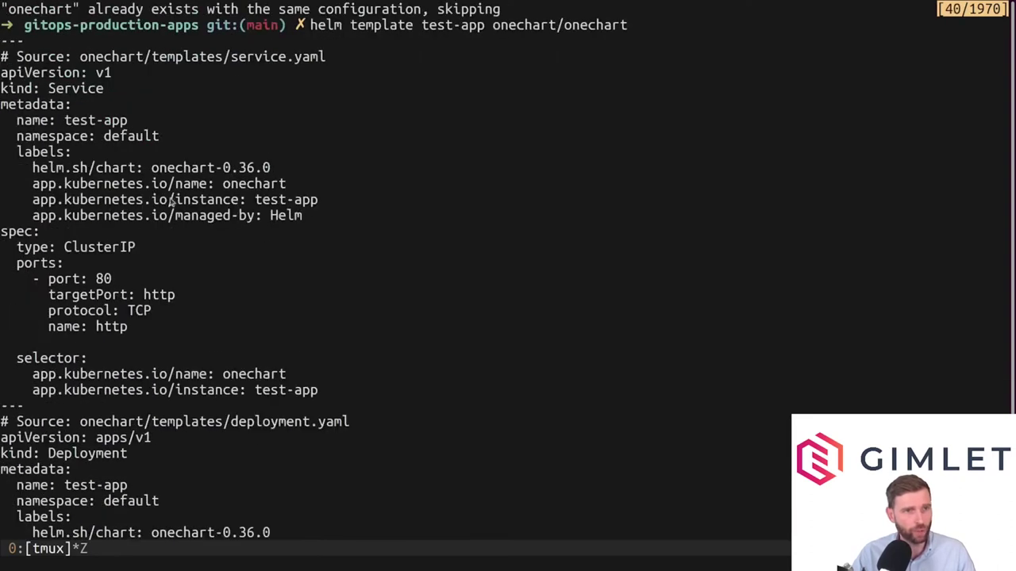
{"action": "scroll", "coordinate": [219, 226], "scroll_direction": "down", "scroll_amount": 2}
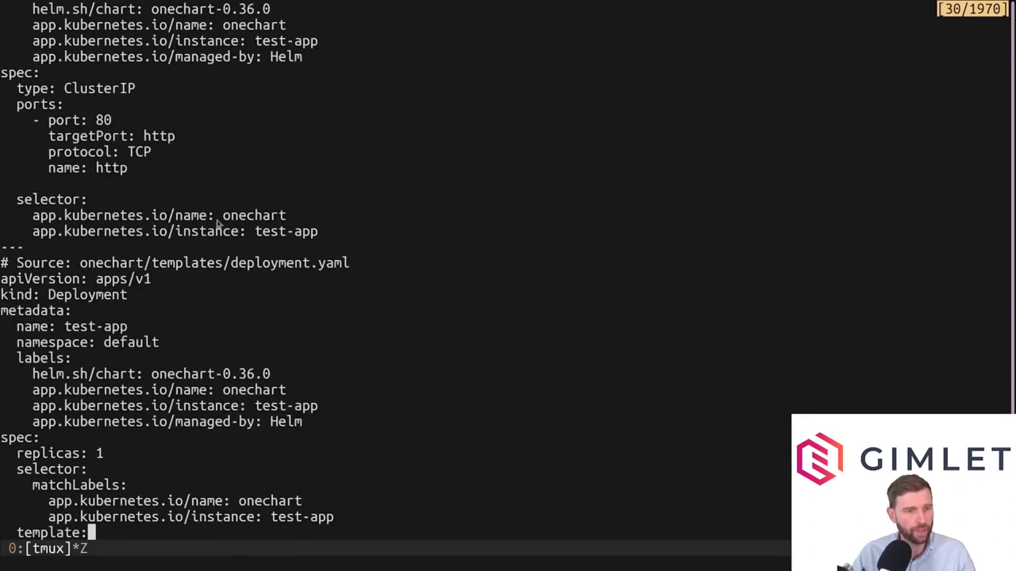
{"action": "scroll", "coordinate": [85, 291], "scroll_direction": "down", "scroll_amount": 6}
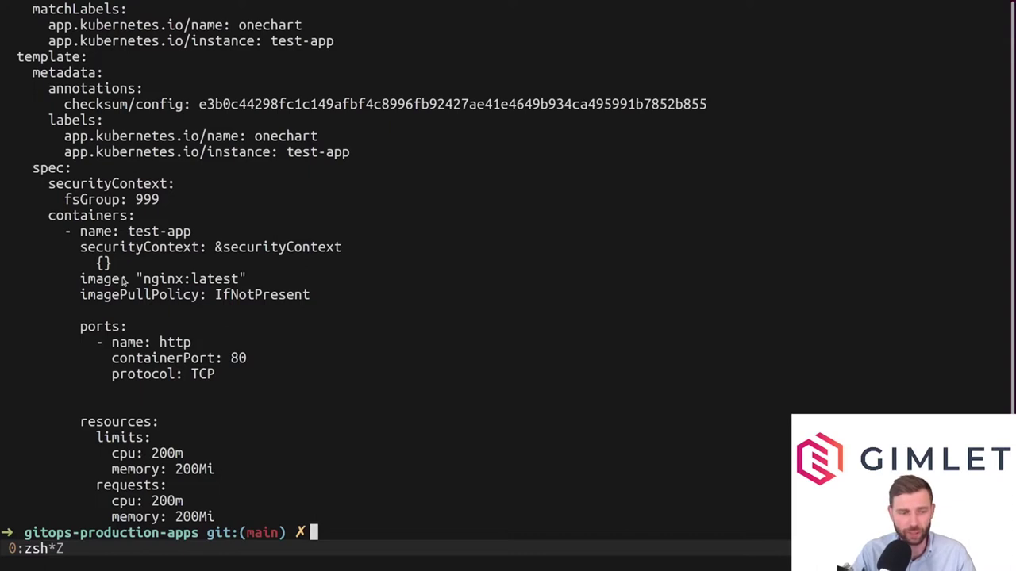
Step: Clear the screen, then run 'k get nodes' and 'k get pods' to check the cluster
{"action": "key", "text": "ctrl+l"}
{"action": "type", "text": "k get nodes"}
{"action": "key", "text": "Return"}
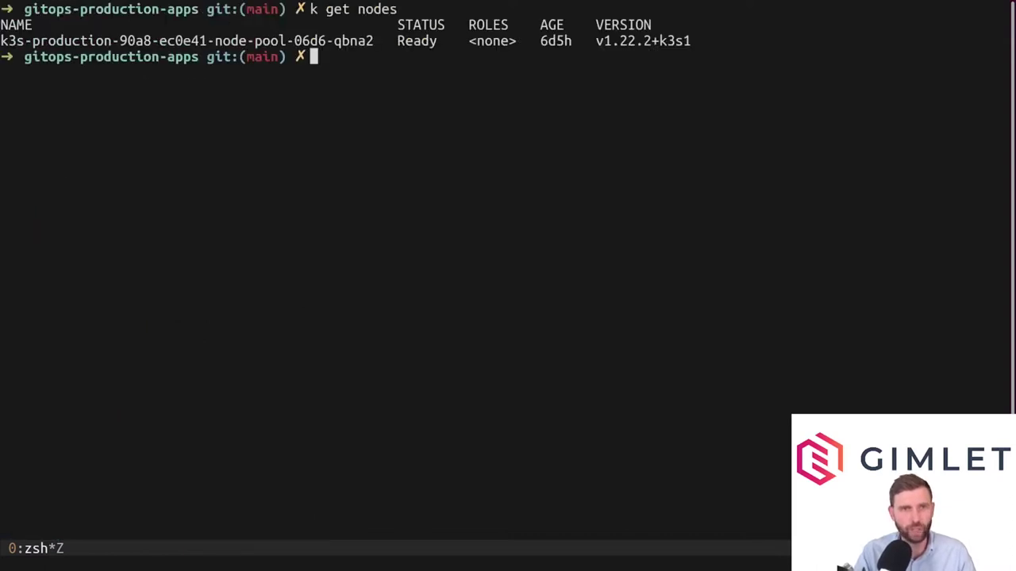
{"action": "type", "text": "k get pods"}
{"action": "key", "text": "Return"}
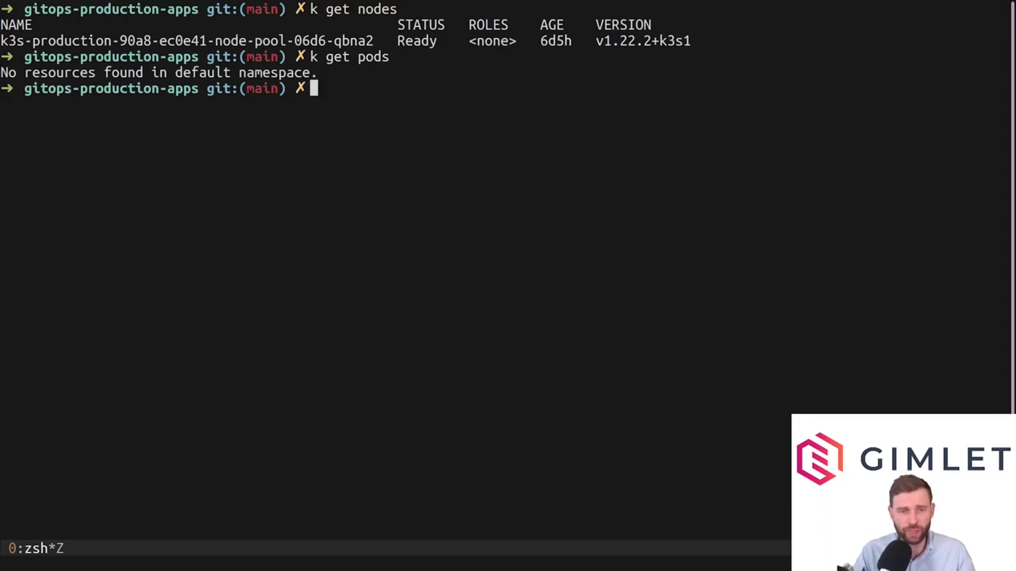
{"action": "key", "text": "super+v"}
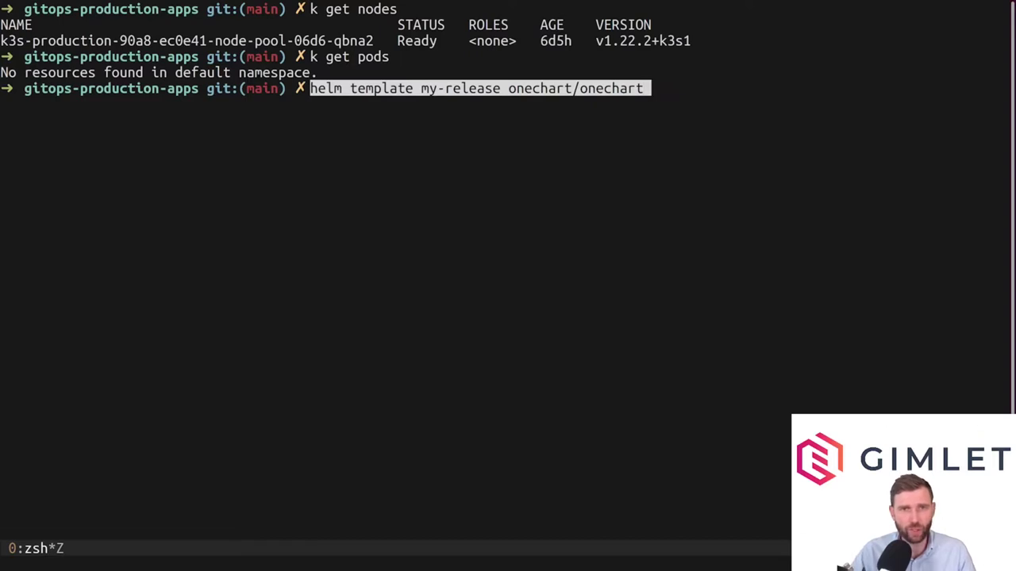
Step: Edit the pasted line into 'helm install test-app onechart/onechart' and run it
{"action": "key", "text": "alt+Left"}
{"action": "key", "text": "alt+Left"}
{"action": "key", "text": "alt+Left"}
{"action": "key", "text": "alt+Left"}
{"action": "key", "text": "BackSpace"}
{"action": "key", "text": "BackSpace"}
{"action": "key", "text": "BackSpace"}
{"action": "key", "text": "BackSpace"}
{"action": "key", "text": "BackSpace"}
{"action": "key", "text": "BackSpace"}
{"action": "key", "text": "BackSpace"}
{"action": "key", "text": "BackSpace"}
{"action": "type", "text": "install"}
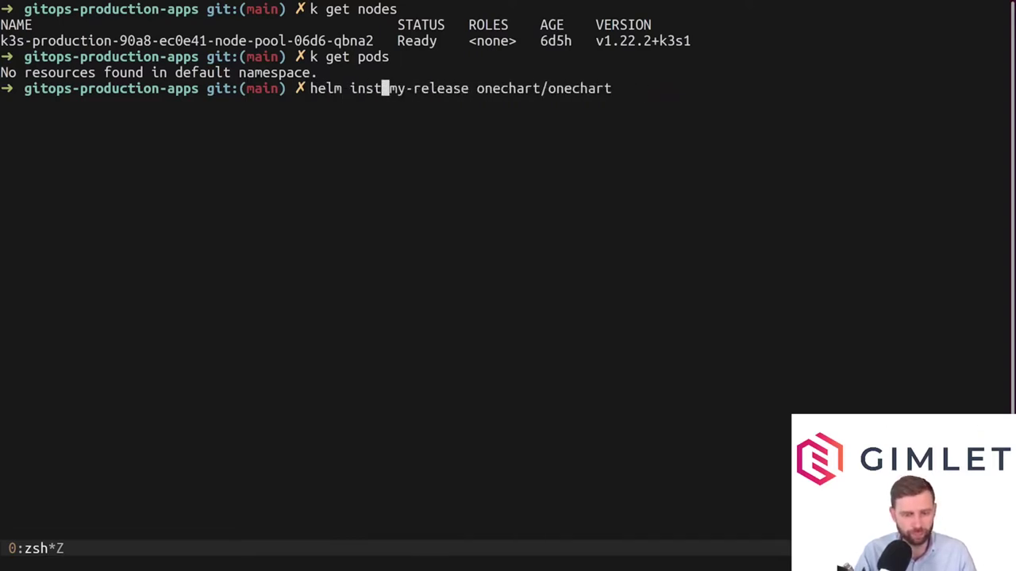
{"action": "key", "text": "ctrl+e"}
{"action": "key", "text": "Left"}
{"action": "key", "text": "Left"}
{"action": "key", "text": "Left"}
{"action": "key", "text": "Left"}
{"action": "key", "text": "Left"}
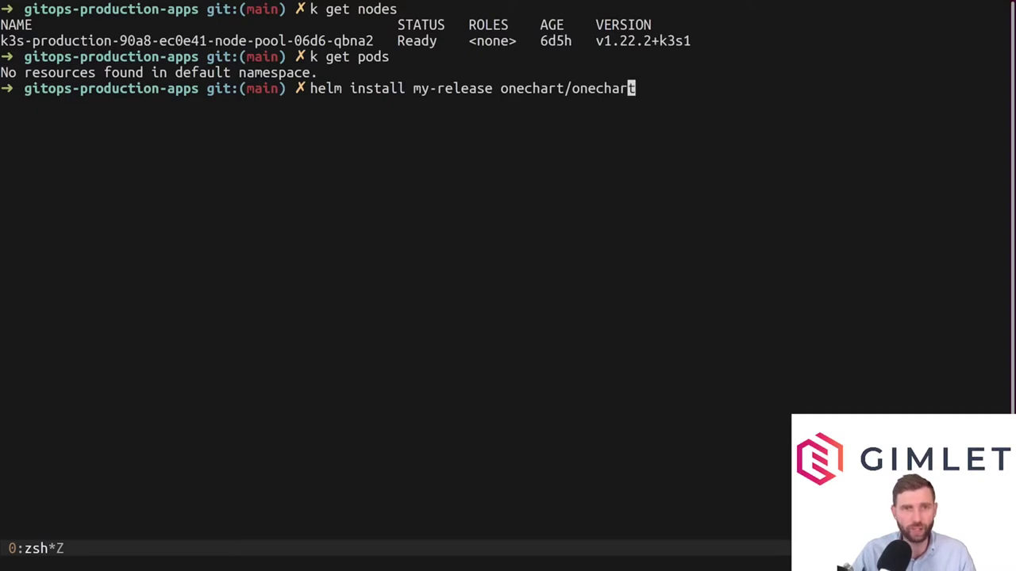
{"action": "key", "text": "Left"}
{"action": "key", "text": "Left"}
{"action": "key", "text": "Left"}
{"action": "key", "text": "Left"}
{"action": "key", "text": "Left"}
{"action": "key", "text": "Left"}
{"action": "key", "text": "Left"}
{"action": "key", "text": "Left"}
{"action": "key", "text": "Left"}
{"action": "key", "text": "Left"}
{"action": "key", "text": "Left"}
{"action": "key", "text": "Left"}
{"action": "key", "text": "Left"}
{"action": "key", "text": "BackSpace"}
{"action": "key", "text": "BackSpace"}
{"action": "key", "text": "BackSpace"}
{"action": "key", "text": "BackSpace"}
{"action": "key", "text": "BackSpace"}
{"action": "key", "text": "BackSpace"}
{"action": "key", "text": "BackSpace"}
{"action": "key", "text": "BackSpace"}
{"action": "key", "text": "BackSpace"}
{"action": "key", "text": "BackSpace"}
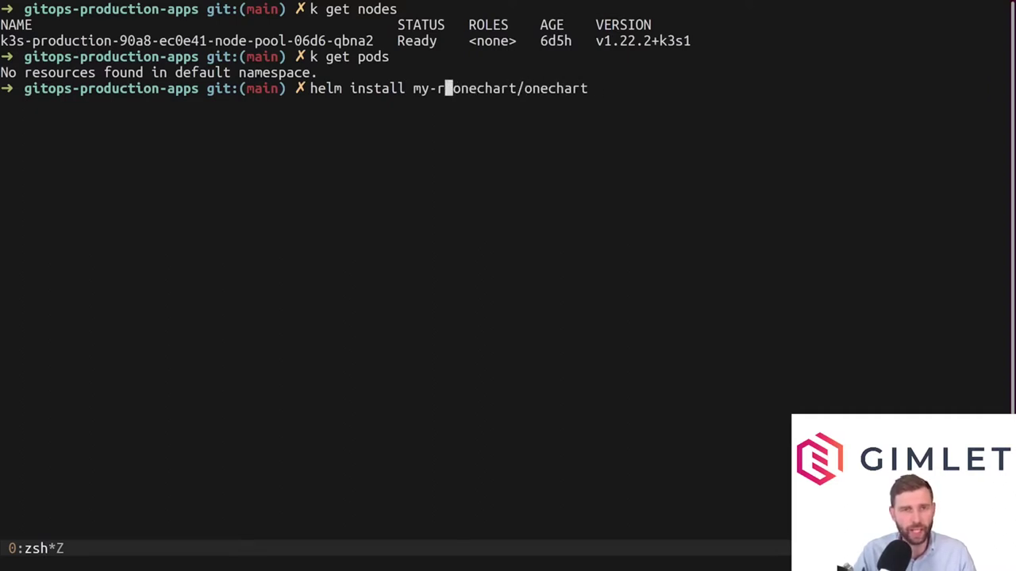
{"action": "type", "text": "test"}
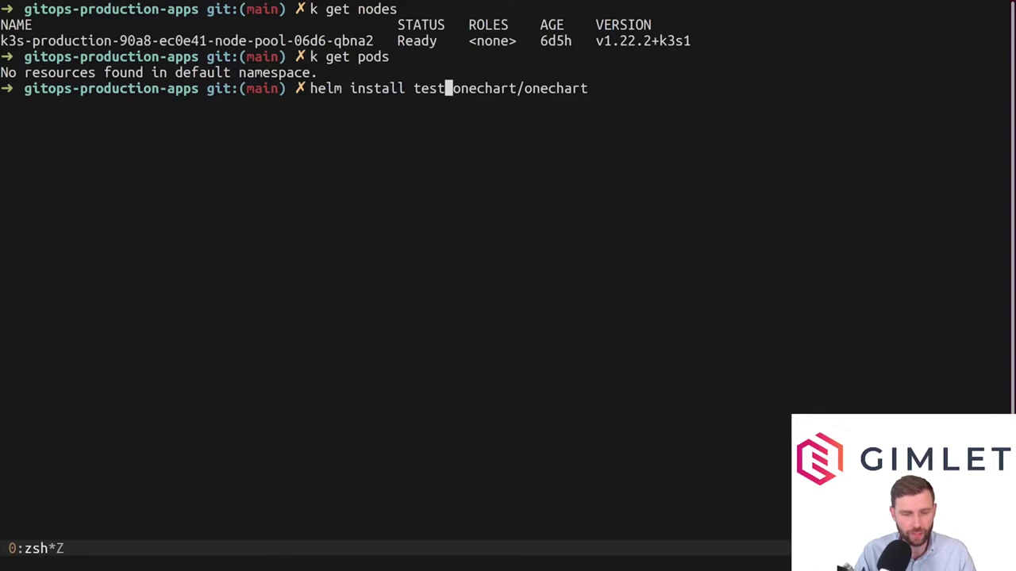
{"action": "type", "text": "-app"}
{"action": "key", "text": "Return"}
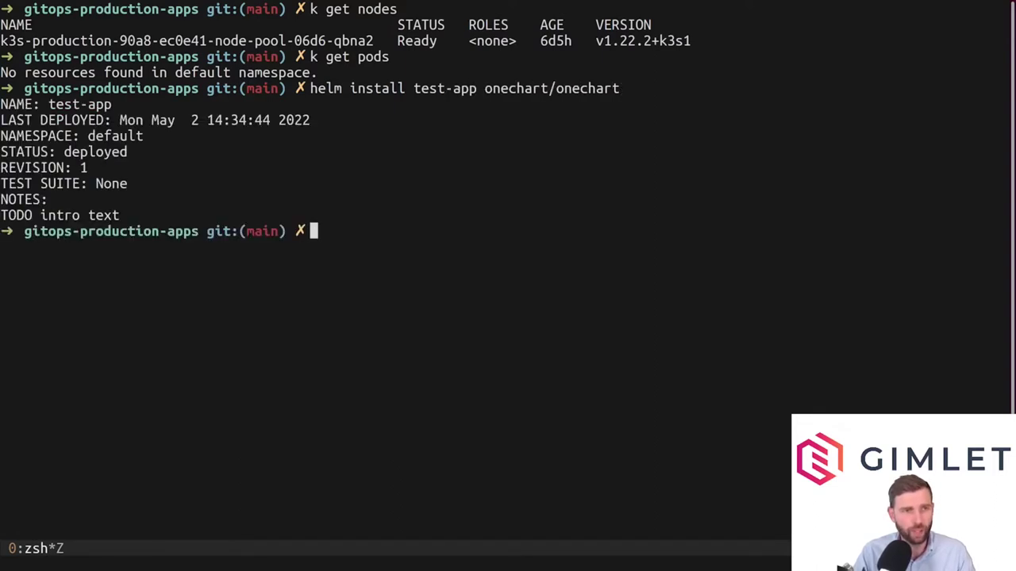
Step: Run 'k get pods' to confirm the test-app pod is running 1/1
{"action": "type", "text": "k get pods"}
{"action": "key", "text": "Return"}
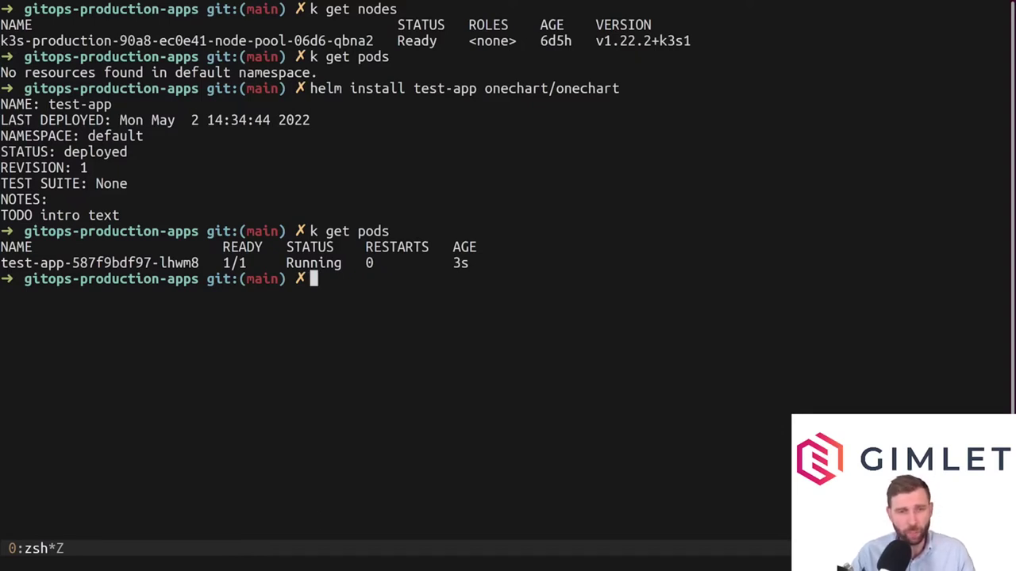
{"action": "key", "text": "alt+Tab"}
Step: Select and copy the example values.yaml block from image through host in the docs
{"action": "left_click", "coordinate": [416, 290]}
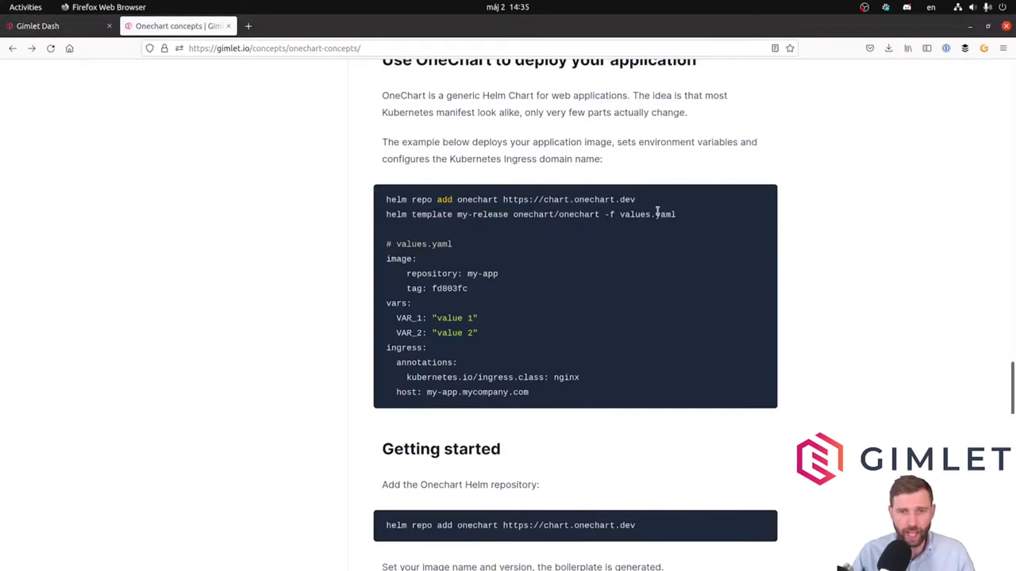
{"action": "left_click_drag", "start_coordinate": [677, 216], "coordinate": [618, 216]}
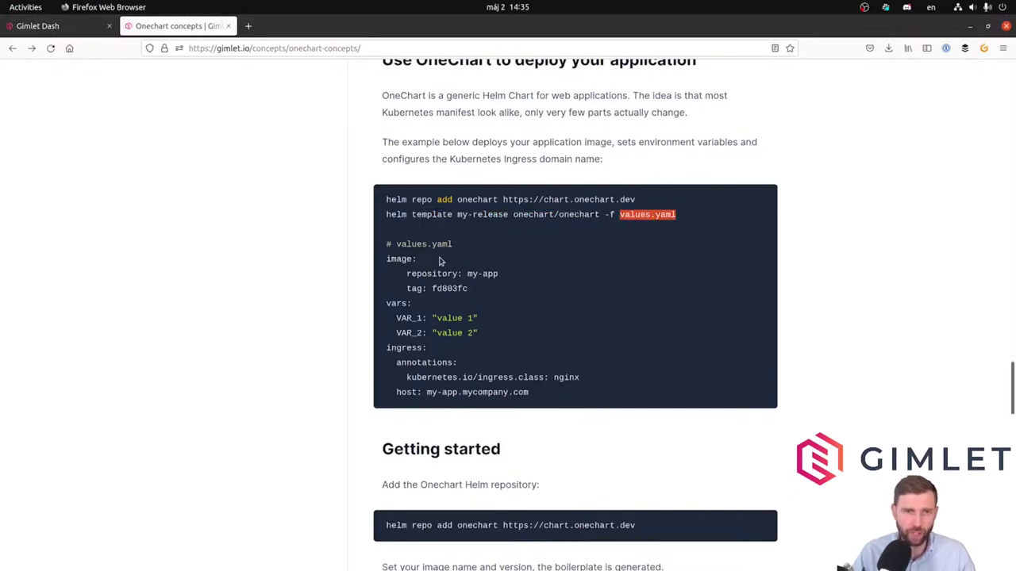
{"action": "left_click_drag", "start_coordinate": [392, 258], "coordinate": [565, 397]}
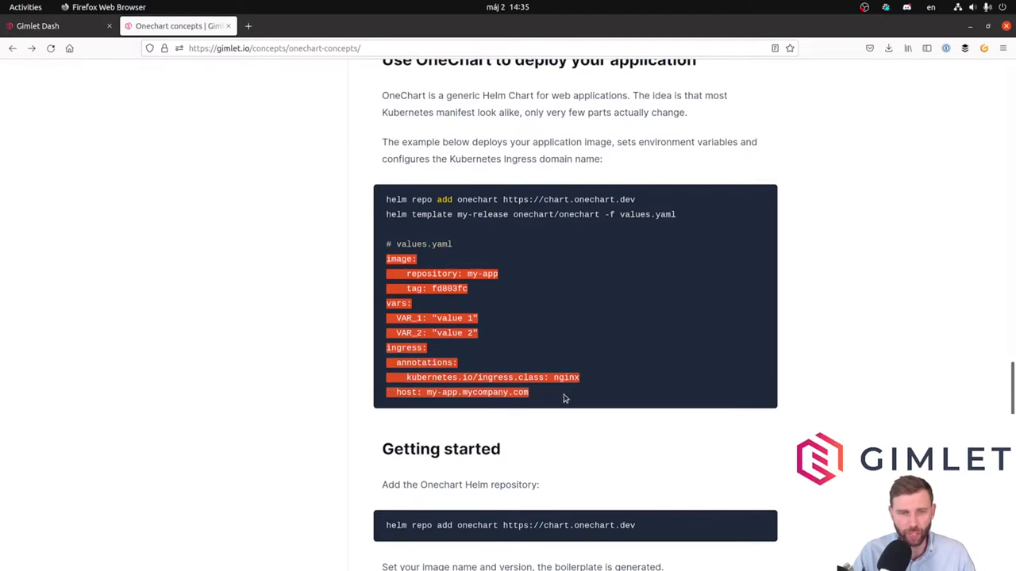
{"action": "left_click", "coordinate": [566, 395]}
{"action": "left_click_drag", "start_coordinate": [387, 260], "coordinate": [565, 396]}
{"action": "key", "text": "ctrl+c"}
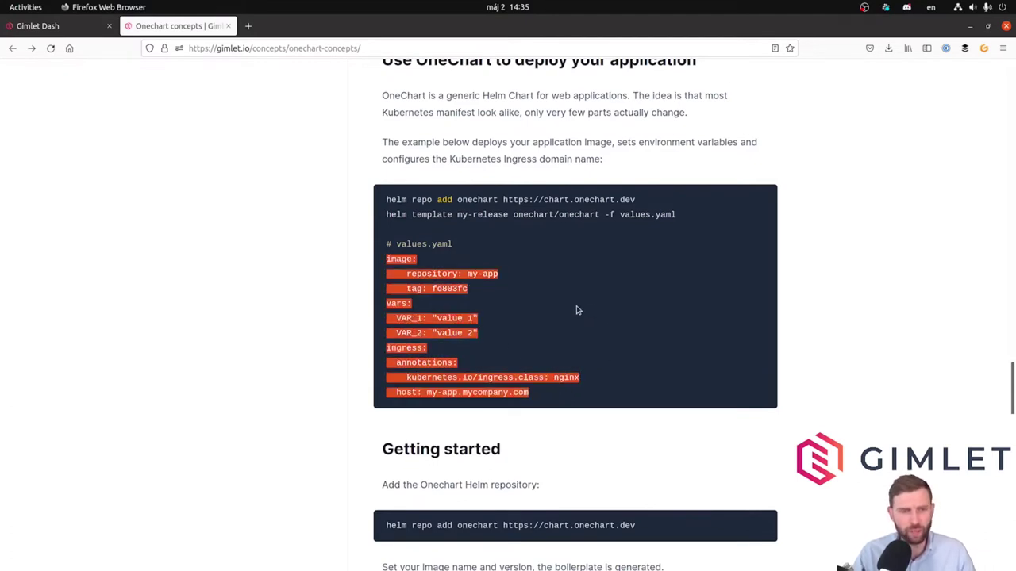
{"action": "key", "text": "alt+Tab"}
Step: Create an empty values.yaml with touch and open it with 'code values.yaml'
{"action": "type", "text": "touc"}
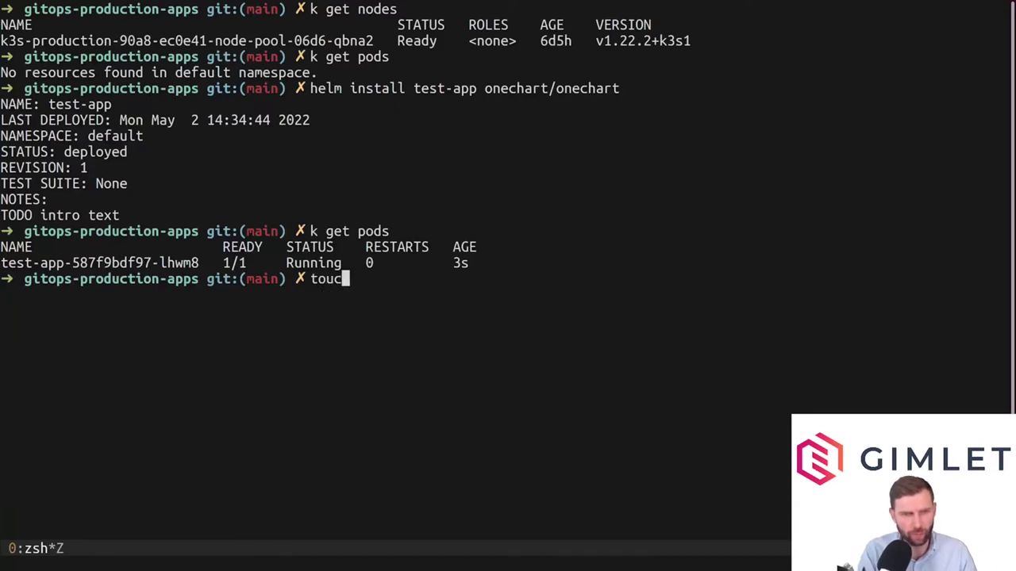
{"action": "type", "text": "h values.yaml"}
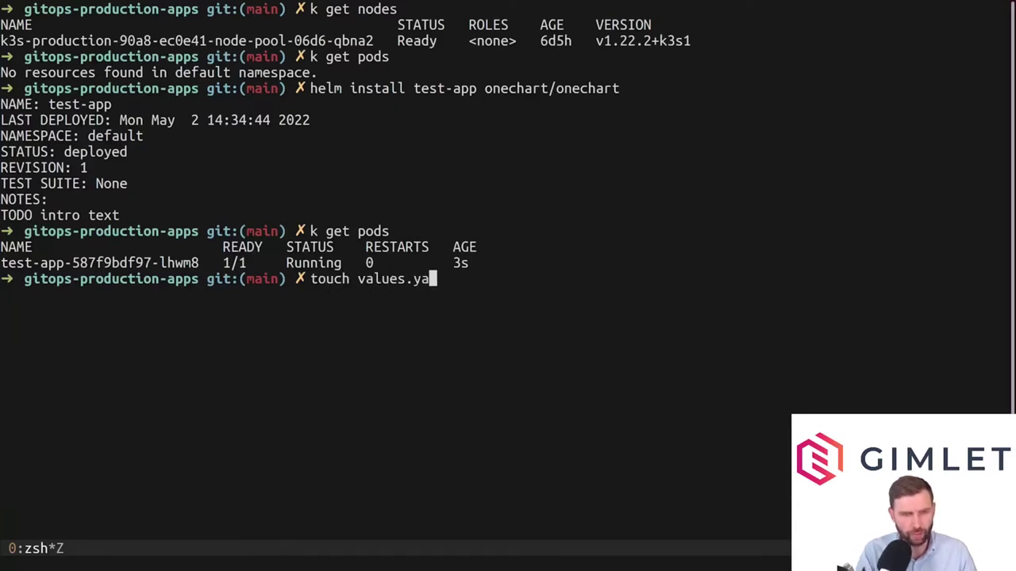
{"action": "key", "text": "Return"}
{"action": "type", "text": "code "}
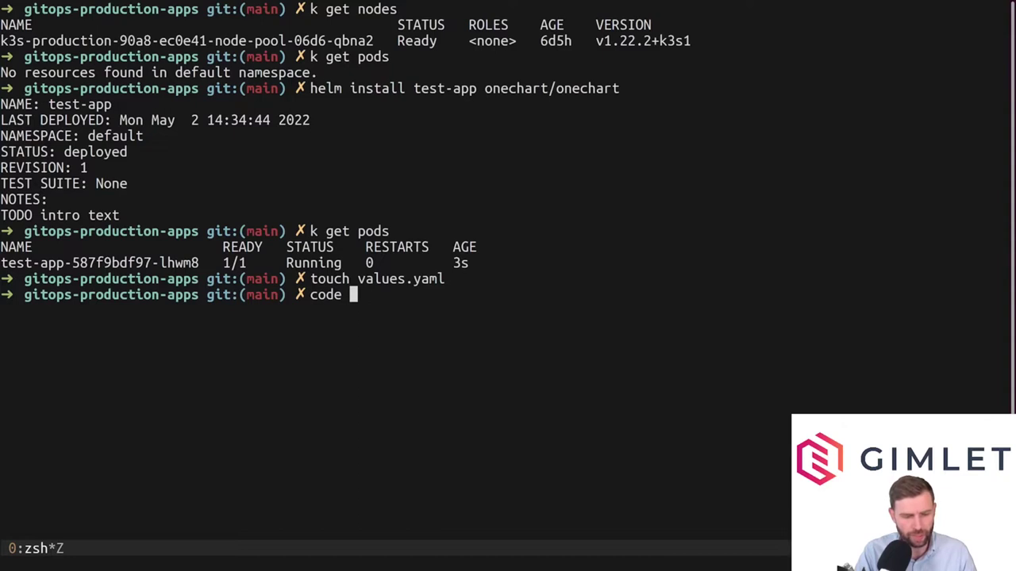
{"action": "type", "text": "values.yaml"}
{"action": "key", "text": "Return"}
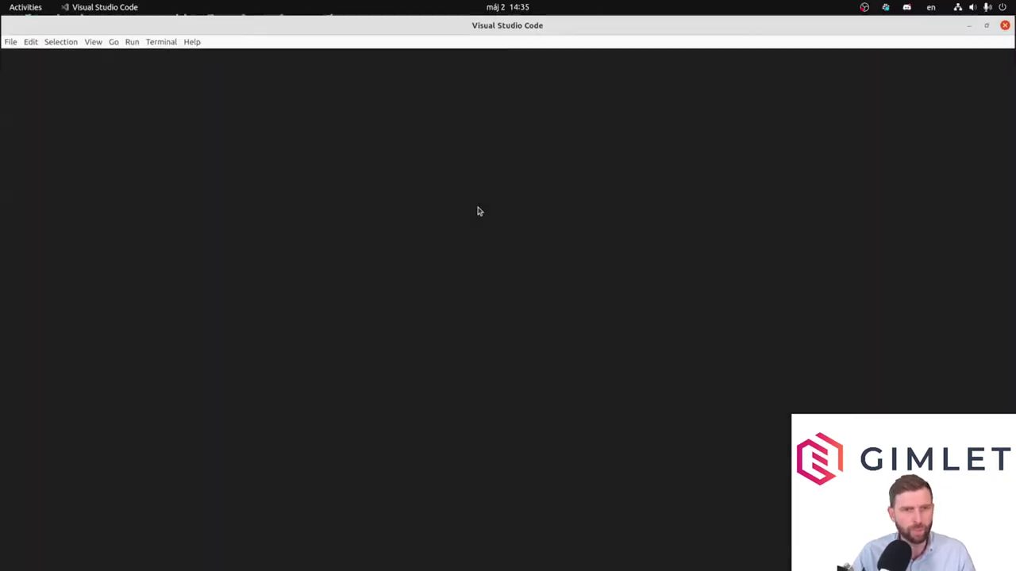
Step: Paste the example values and delete the image block, keeping vars and ingress
{"action": "key", "text": "ctrl+v"}
{"action": "left_click", "coordinate": [163, 114]}
{"action": "left_click", "coordinate": [67, 89], "text": "shift"}
{"action": "key", "text": "BackSpace"}
{"action": "key", "text": "Delete"}
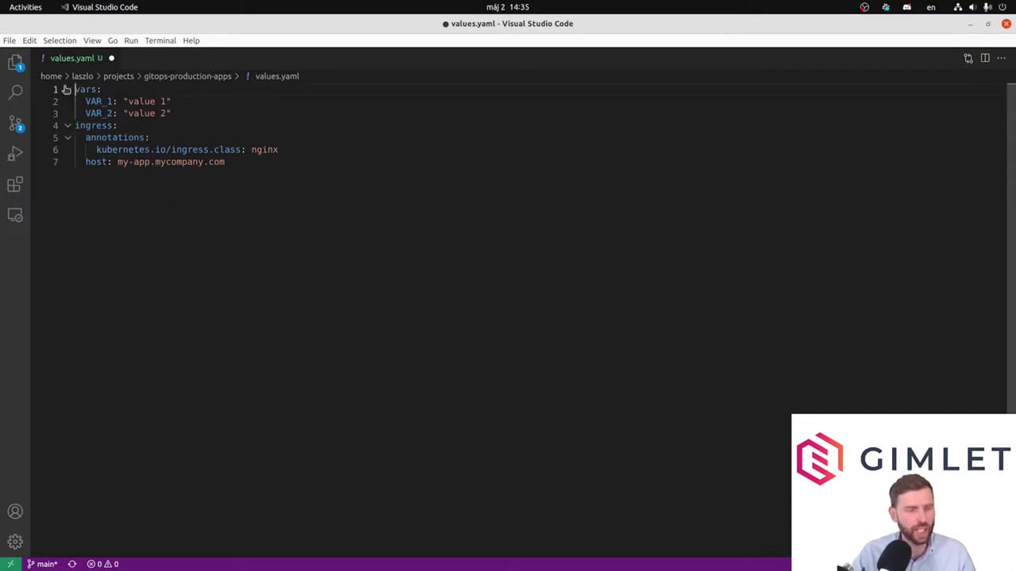
{"action": "left_click_drag", "start_coordinate": [178, 112], "coordinate": [76, 89]}
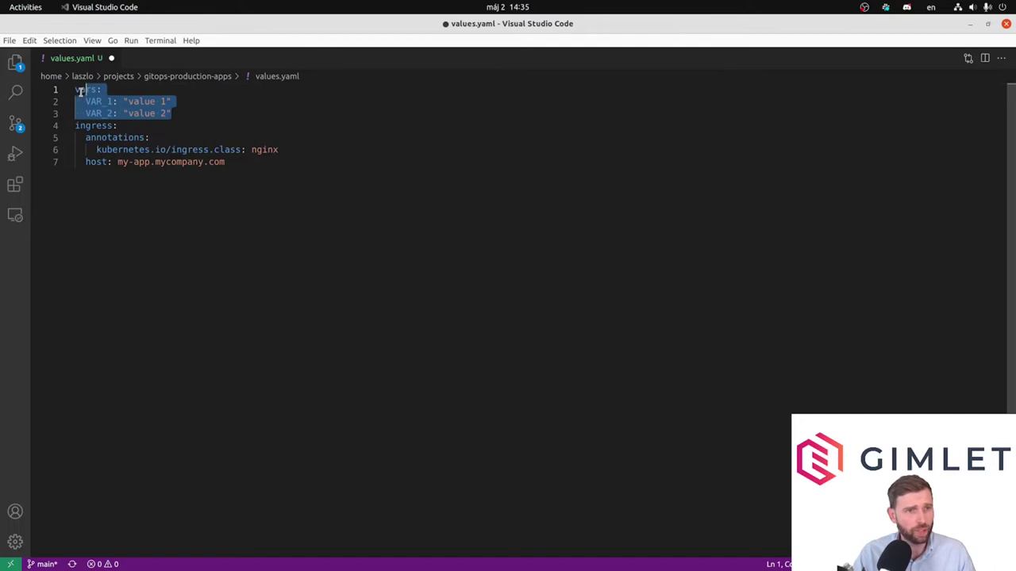
{"action": "left_click", "coordinate": [114, 89]}
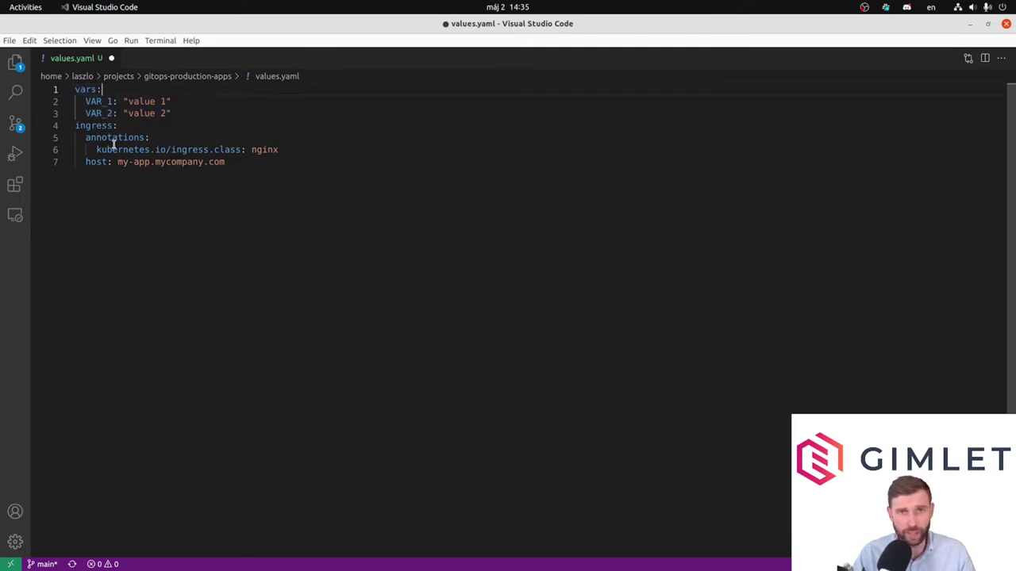
Step: Change the ingress host to test-app.production.gimlet.io
{"action": "left_click_drag", "start_coordinate": [116, 162], "coordinate": [148, 162]}
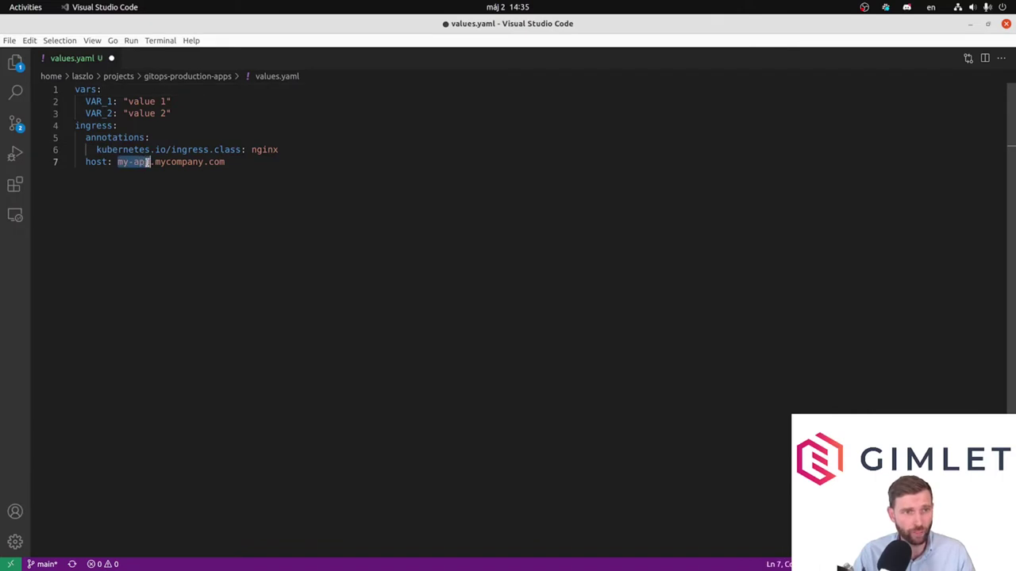
{"action": "type", "text": "test-app"}
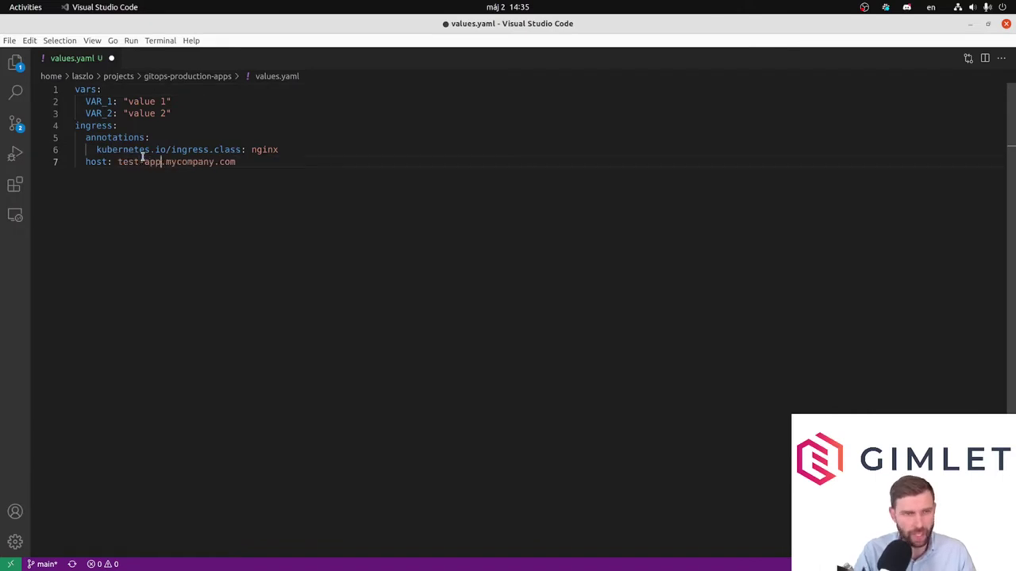
{"action": "key", "text": "Right"}
{"action": "type", "text": "por"}
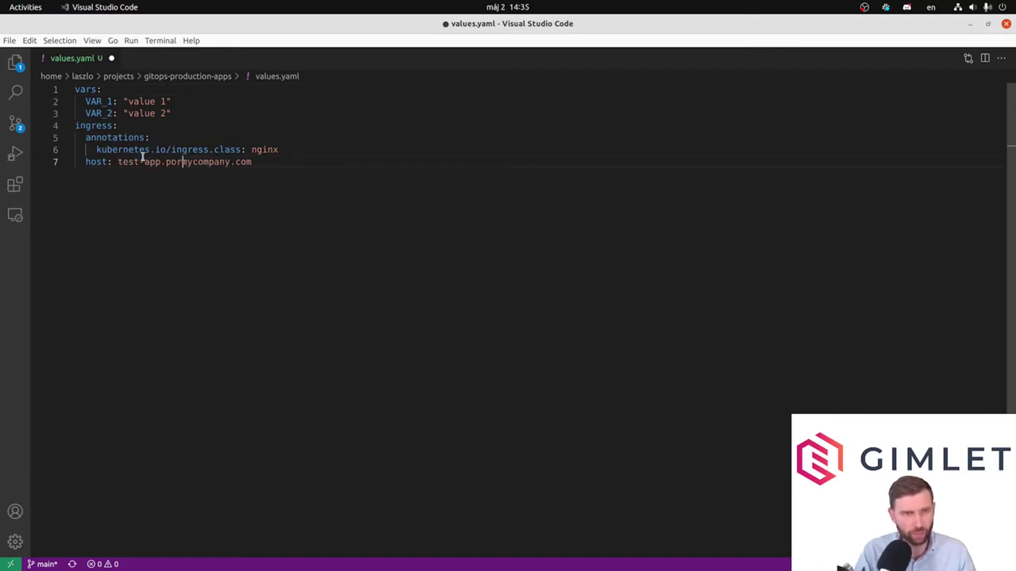
{"action": "key", "text": "BackSpace"}
{"action": "key", "text": "BackSpace"}
{"action": "type", "text": "roduc"}
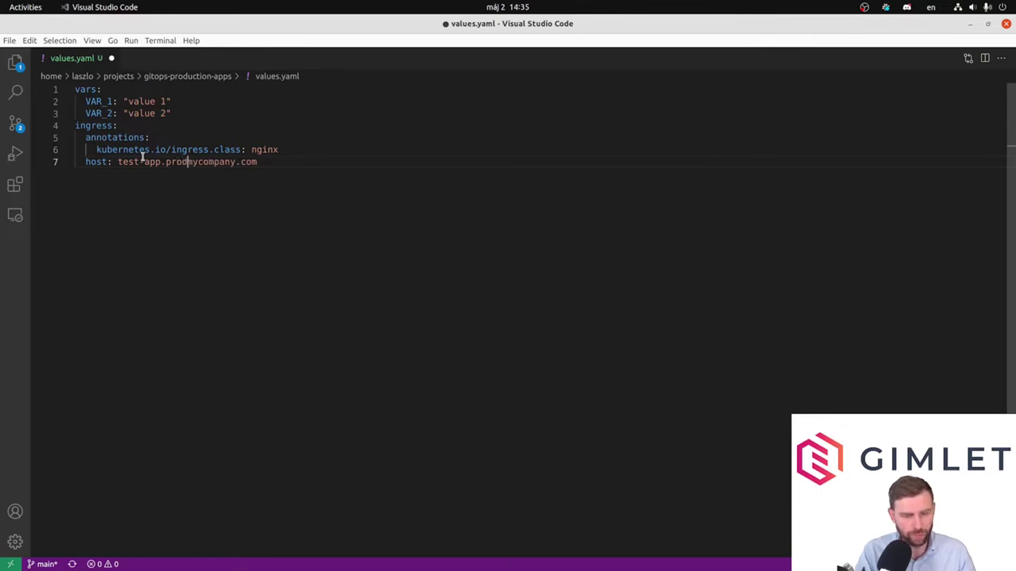
{"action": "type", "text": "tion.gimlet.io"}
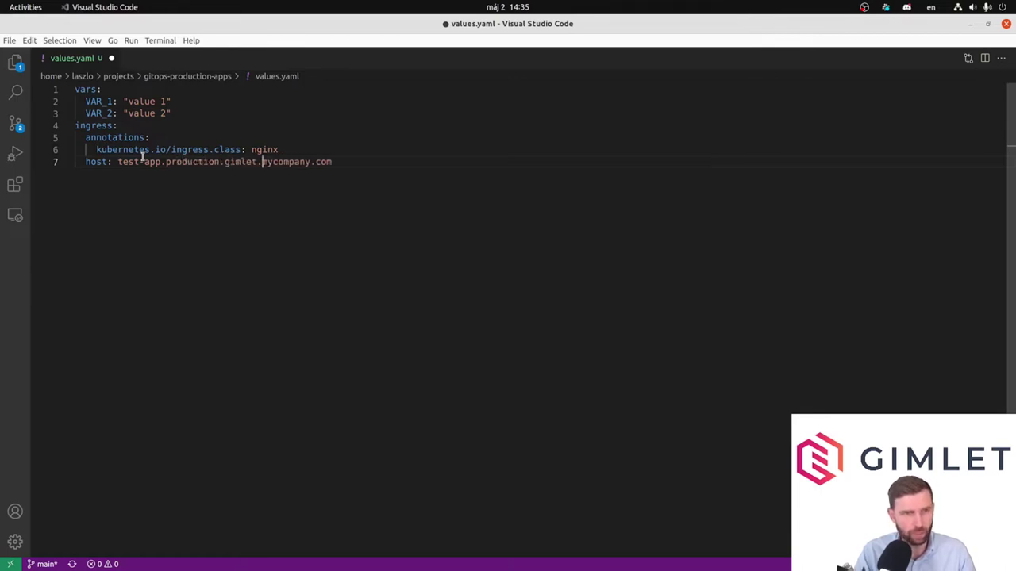
{"action": "key", "text": "shift+End"}
{"action": "key", "text": "BackSpace"}
{"action": "key", "text": "Return"}
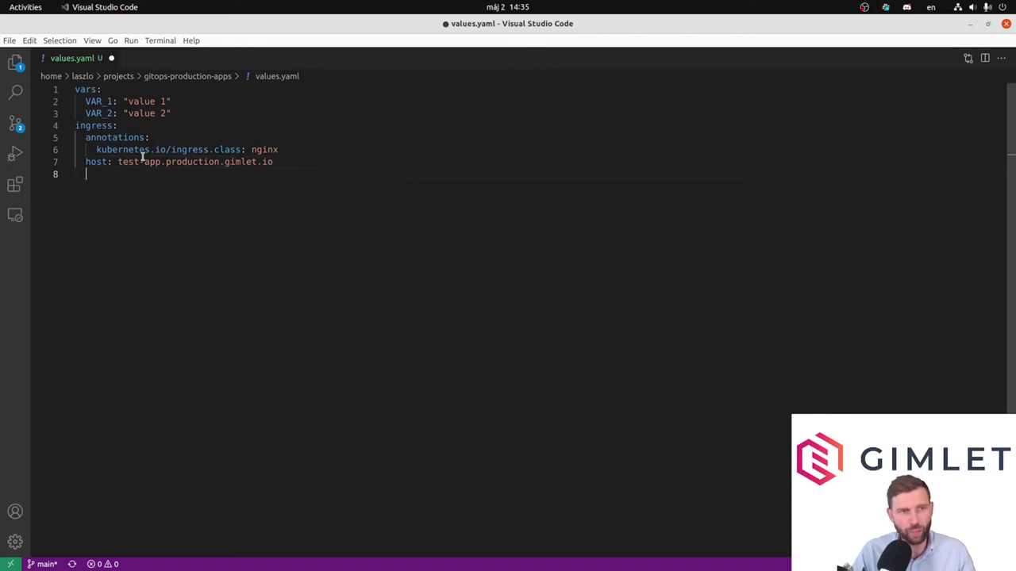